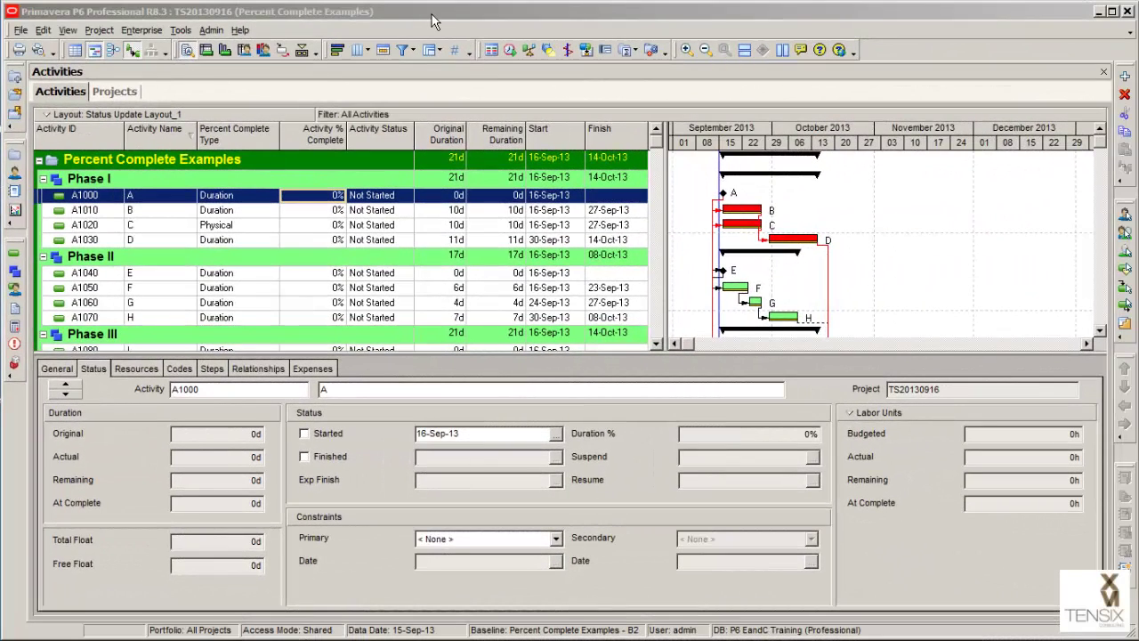
Check activity A1000's percent complete type and leave it as Duration.
click(435, 21)
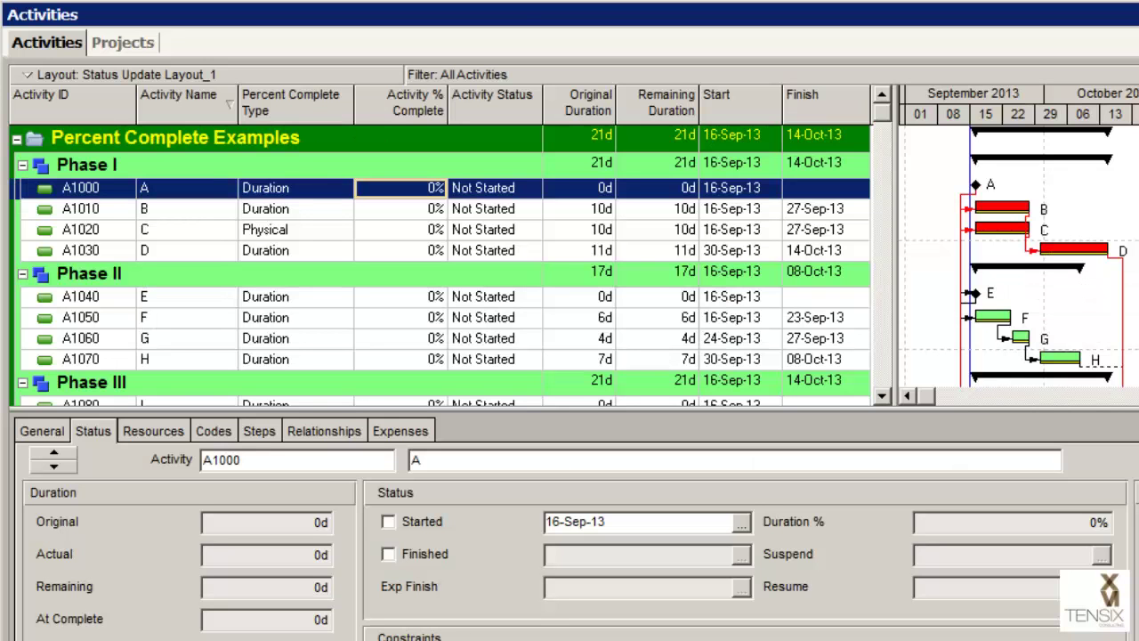
click(345, 194)
click(343, 190)
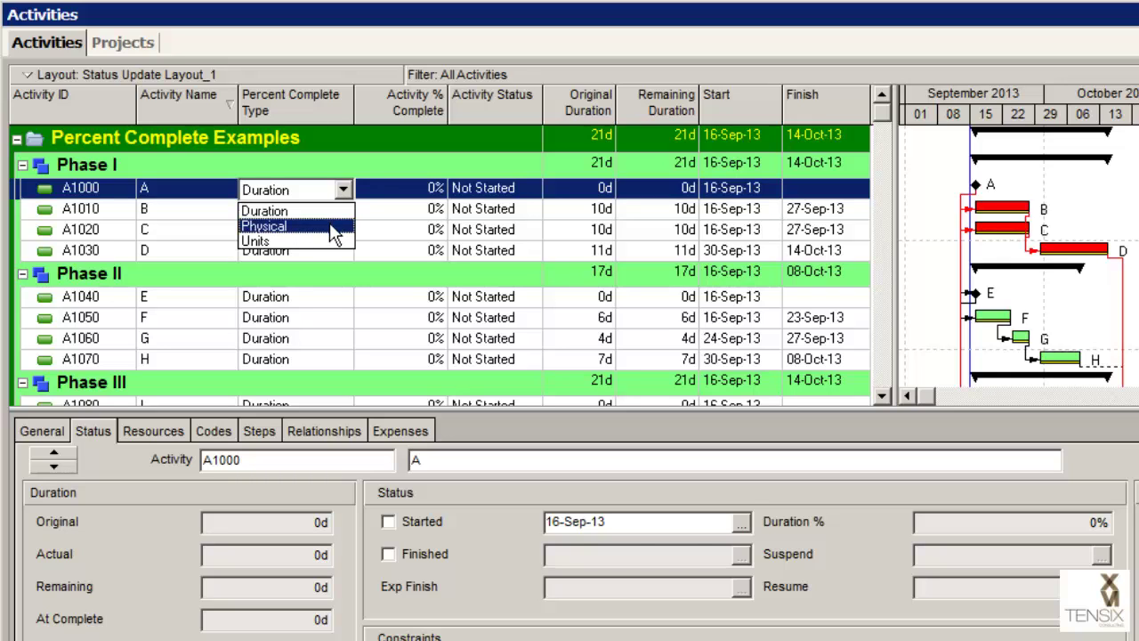
click(350, 206)
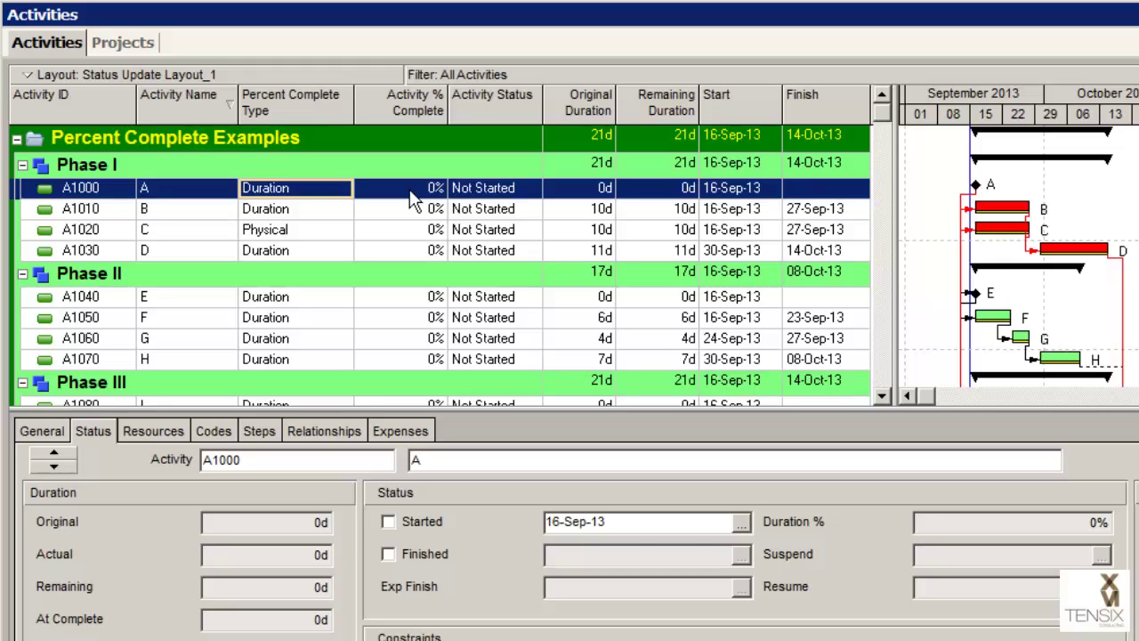
Mark activity B as started with 20% duration complete, leaving 8d remaining.
click(322, 214)
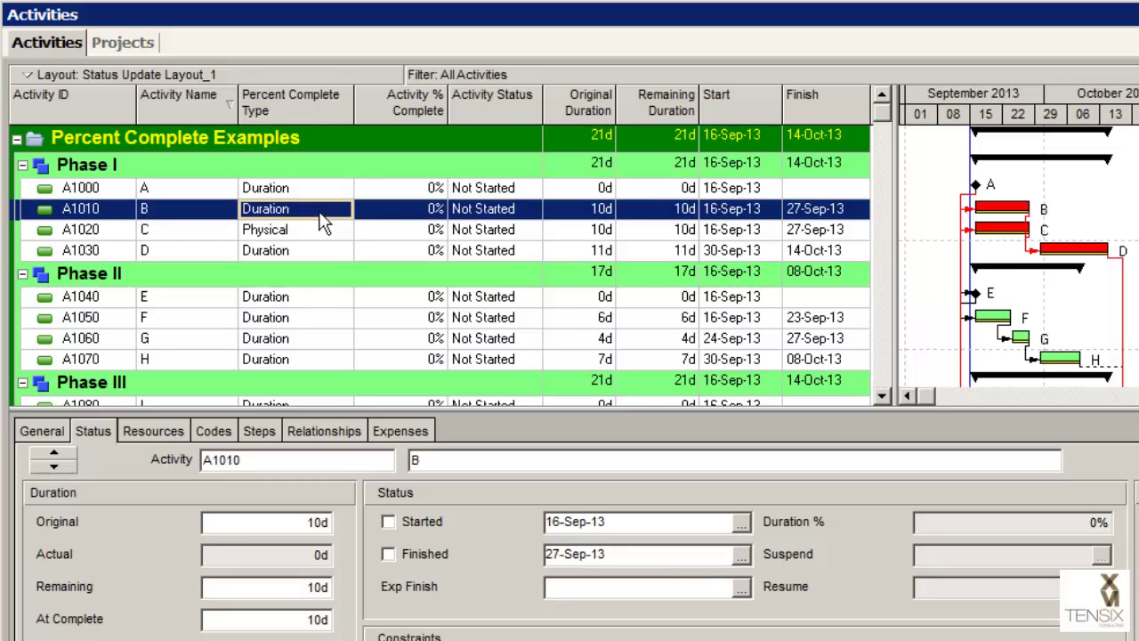
click(585, 217)
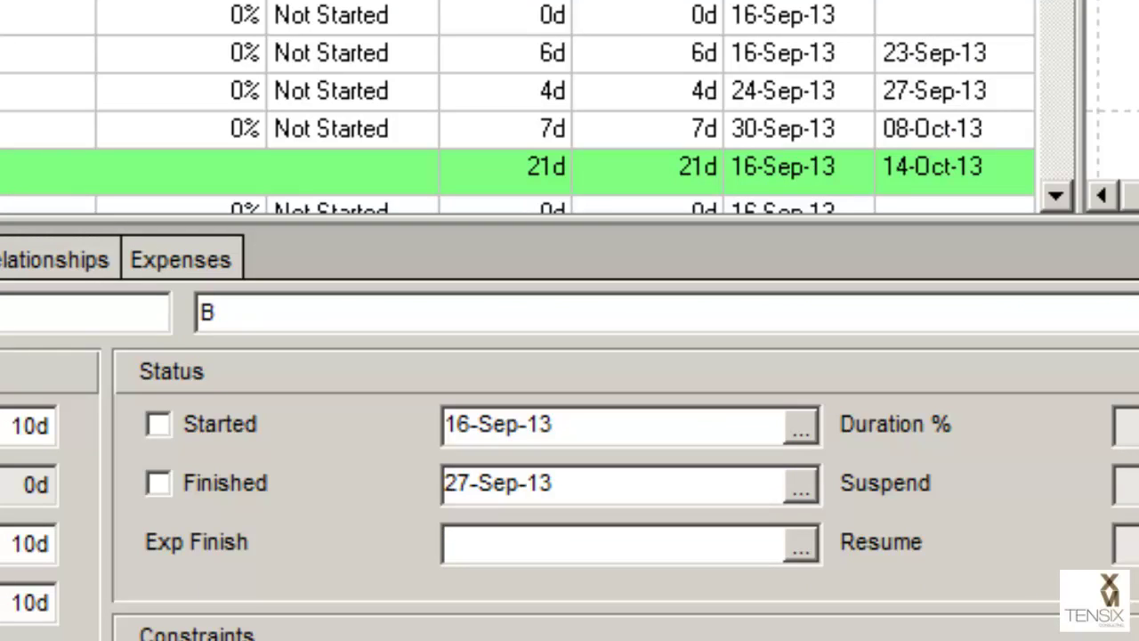
click(159, 425)
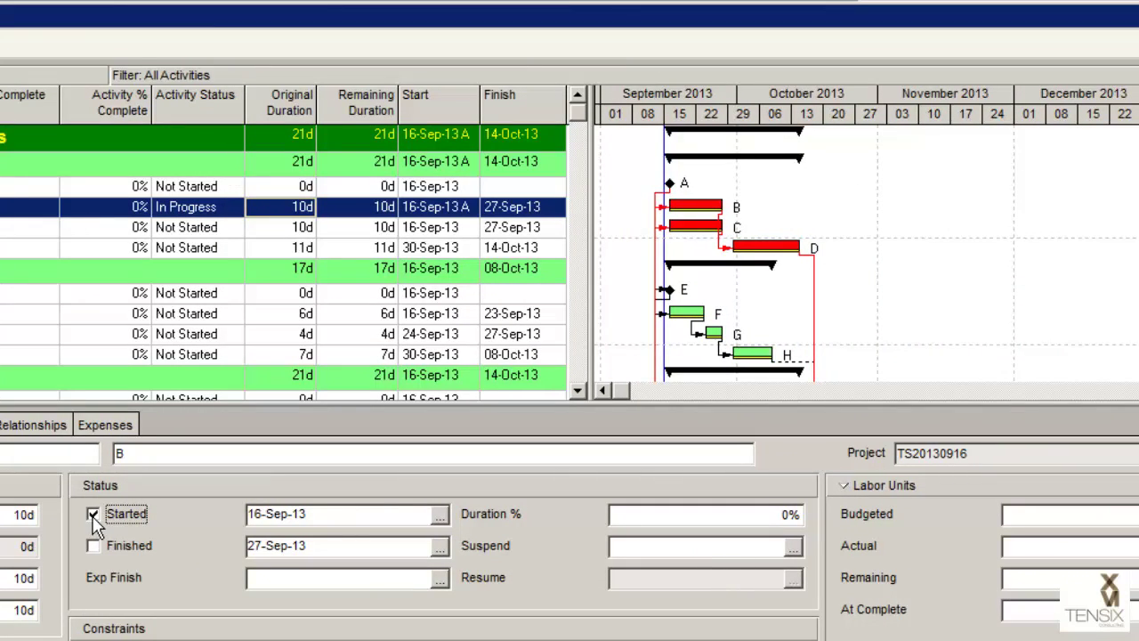
click(638, 514)
text(20)
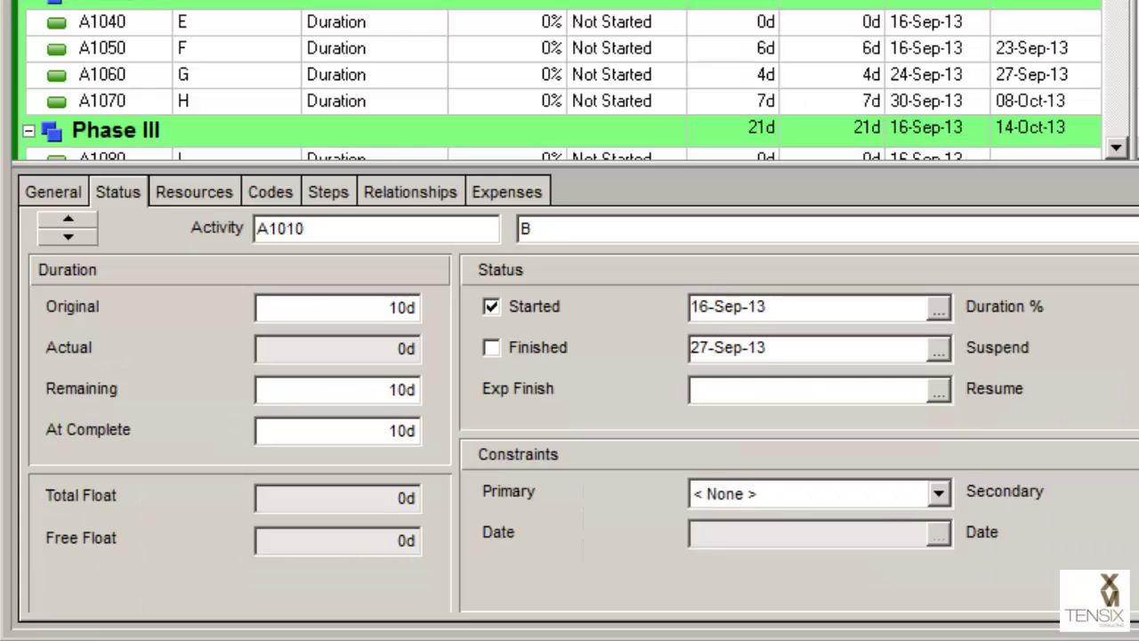
key(Tab)
click(337, 386)
drag(413, 391, 147, 377)
click(344, 389)
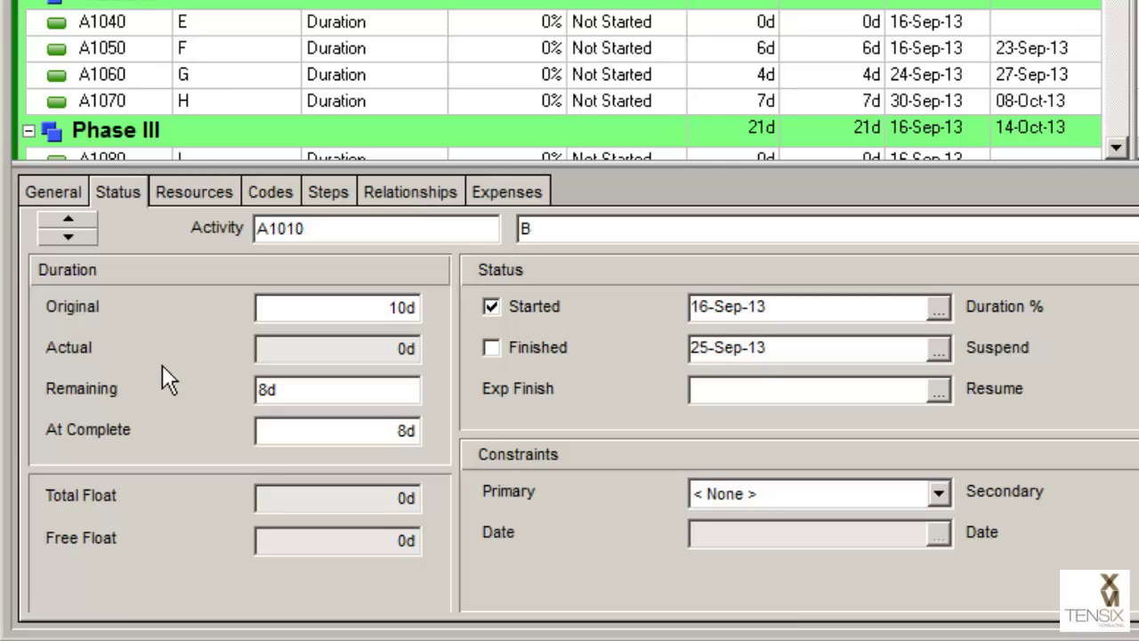
Try 6d remaining, then 8d at complete on activity B, and select activity C.
drag(303, 394, 179, 390)
text(6)
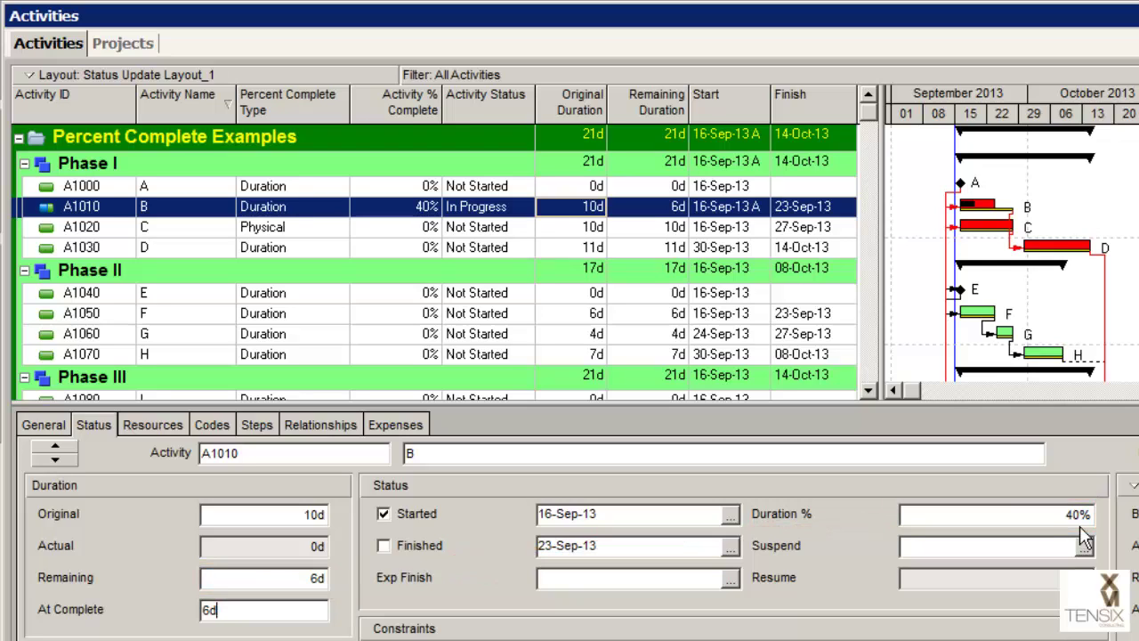
double_click(239, 614)
text(8)
click(966, 547)
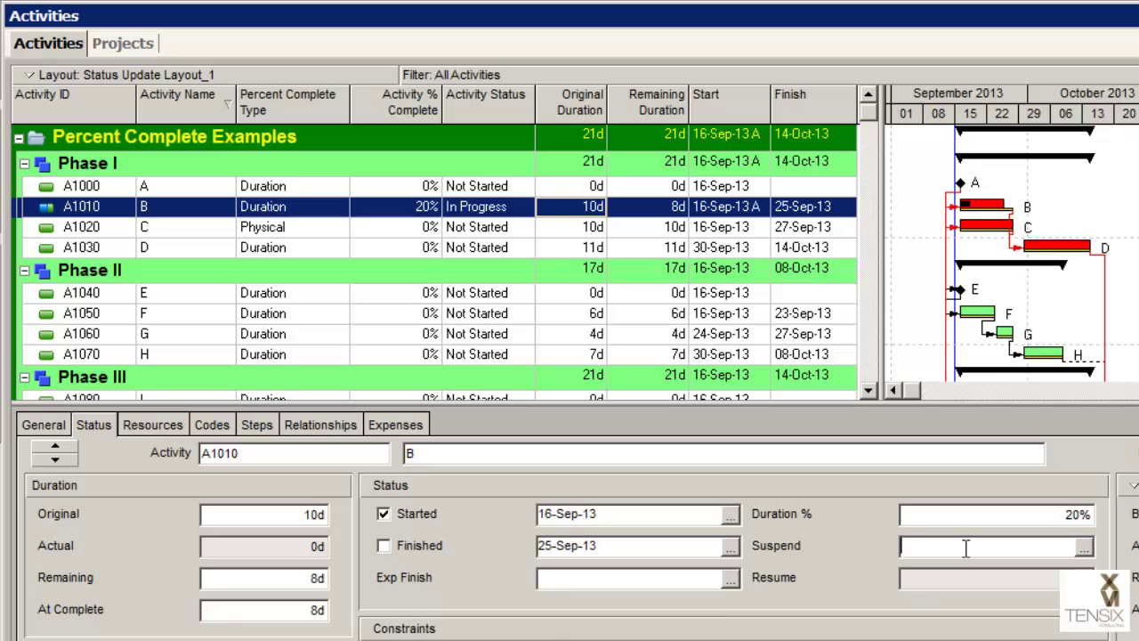
click(313, 229)
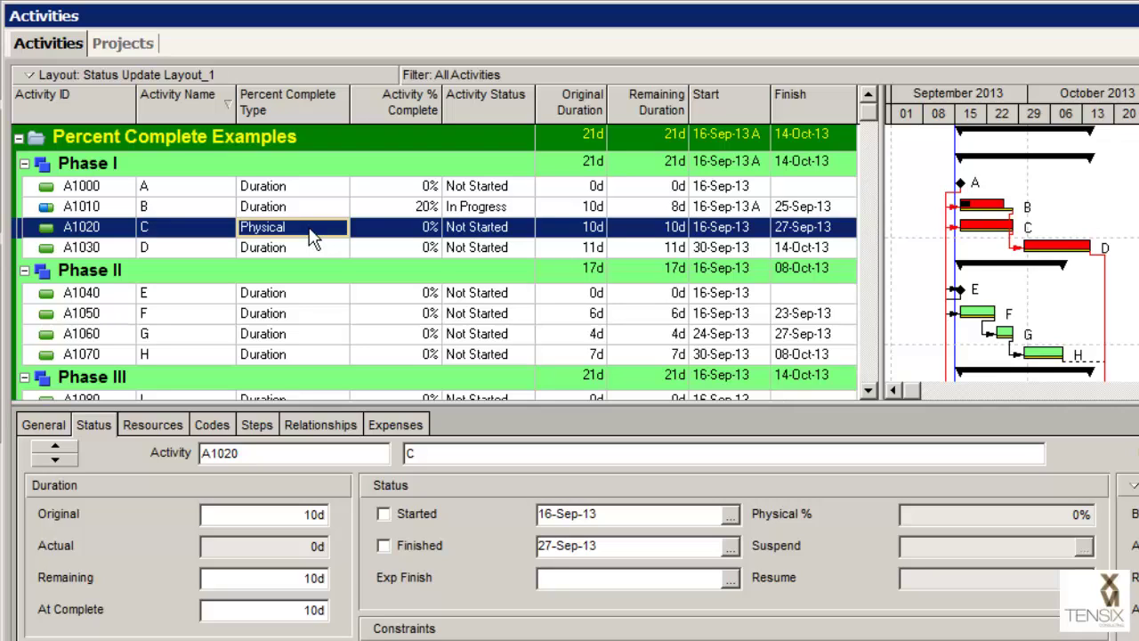
Mark activity A1020 as started and enter 20 in Physical %.
click(382, 514)
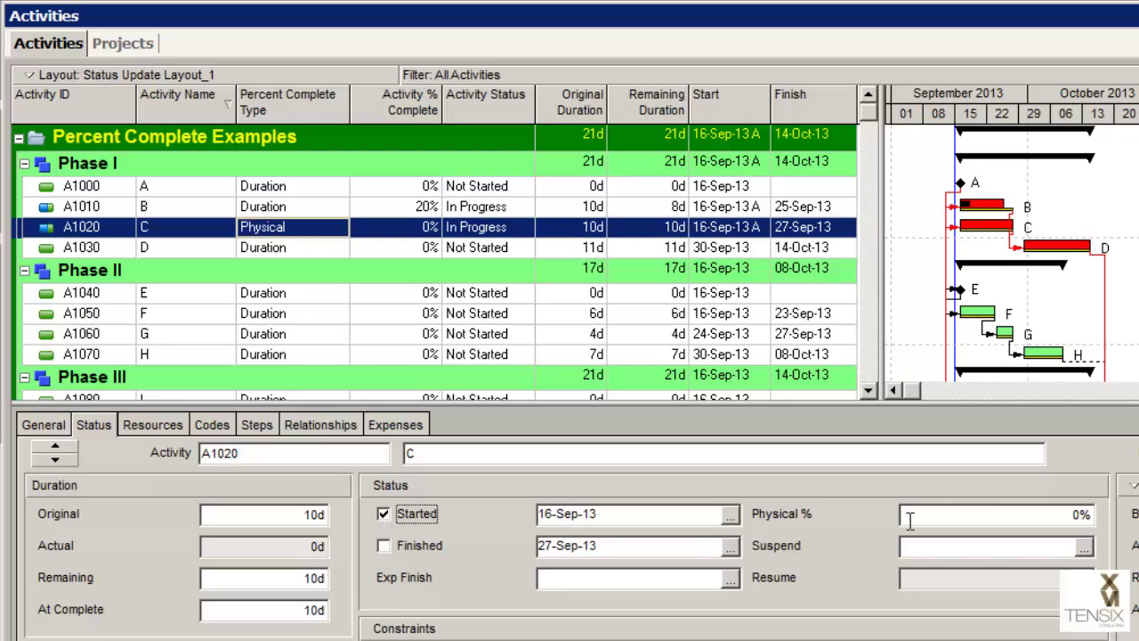
click(963, 516)
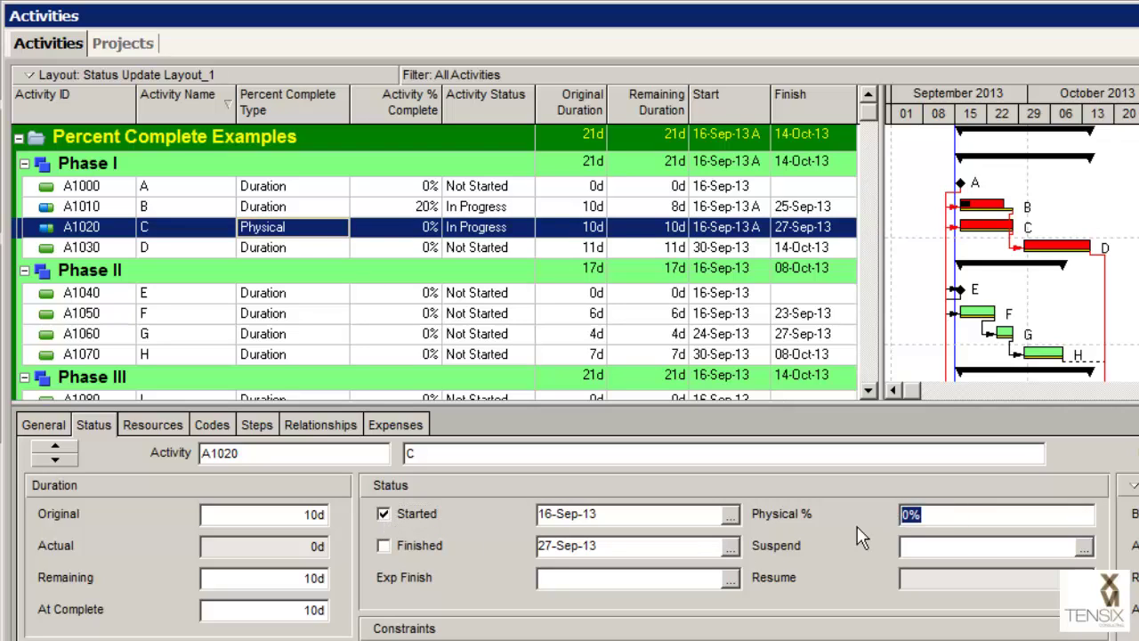
text(20)
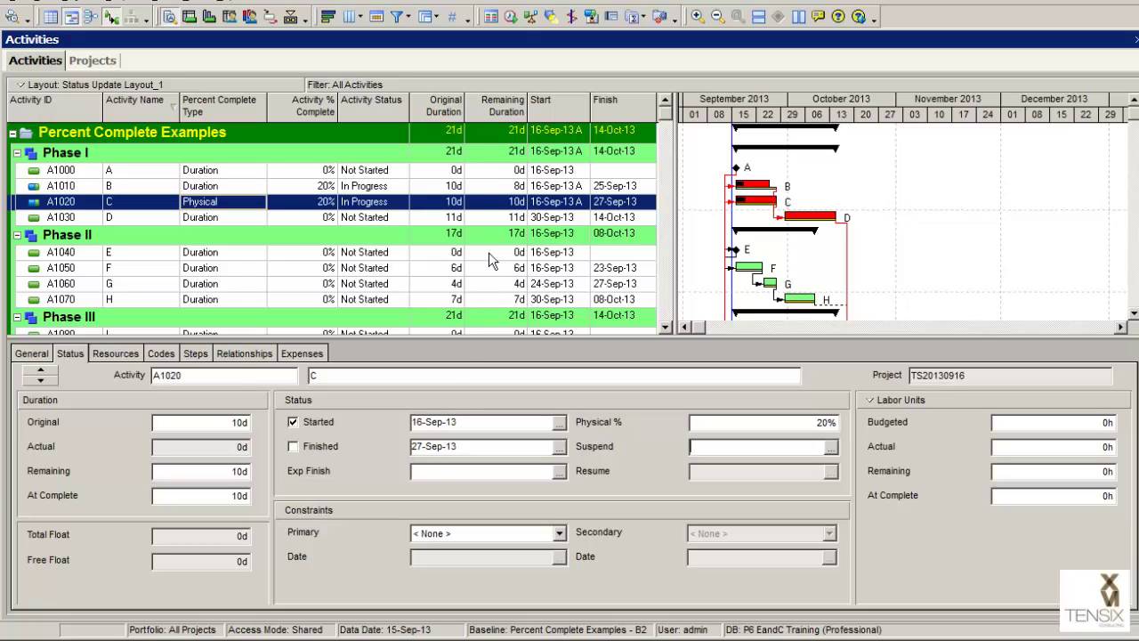
Reschedule the project with the current data date set to 22-Sep-13.
click(511, 18)
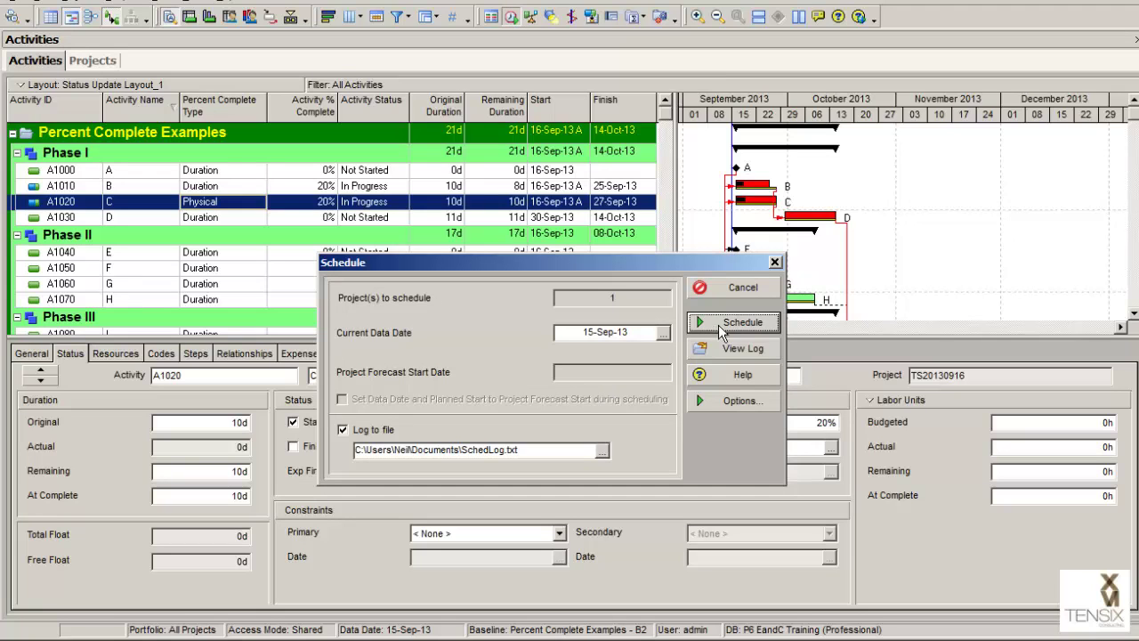
click(664, 333)
click(570, 498)
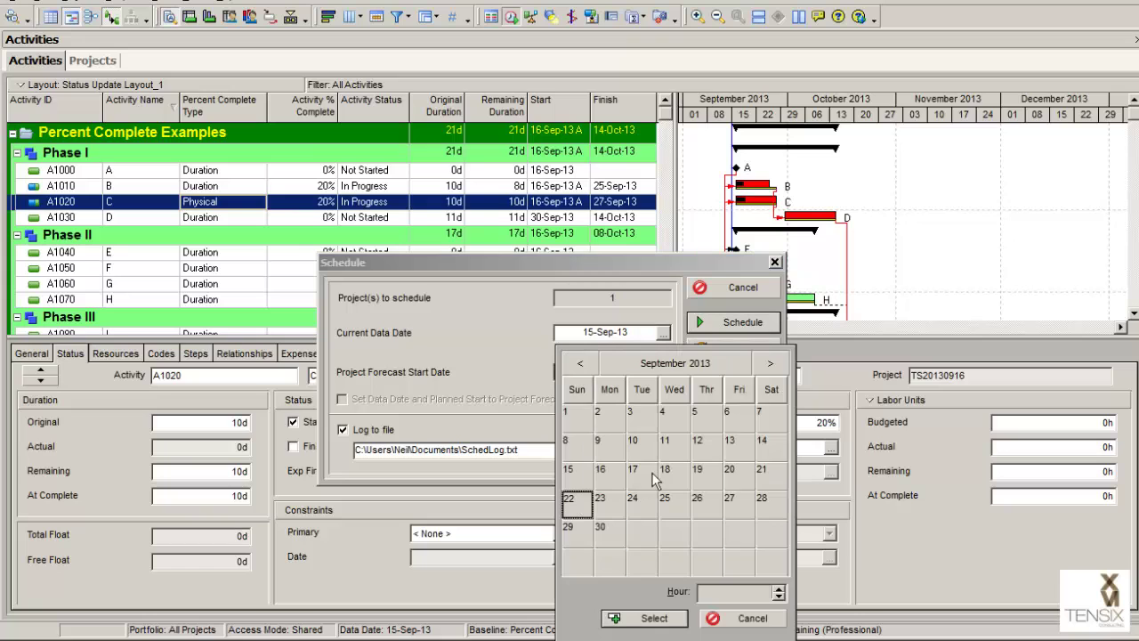
click(650, 617)
click(723, 324)
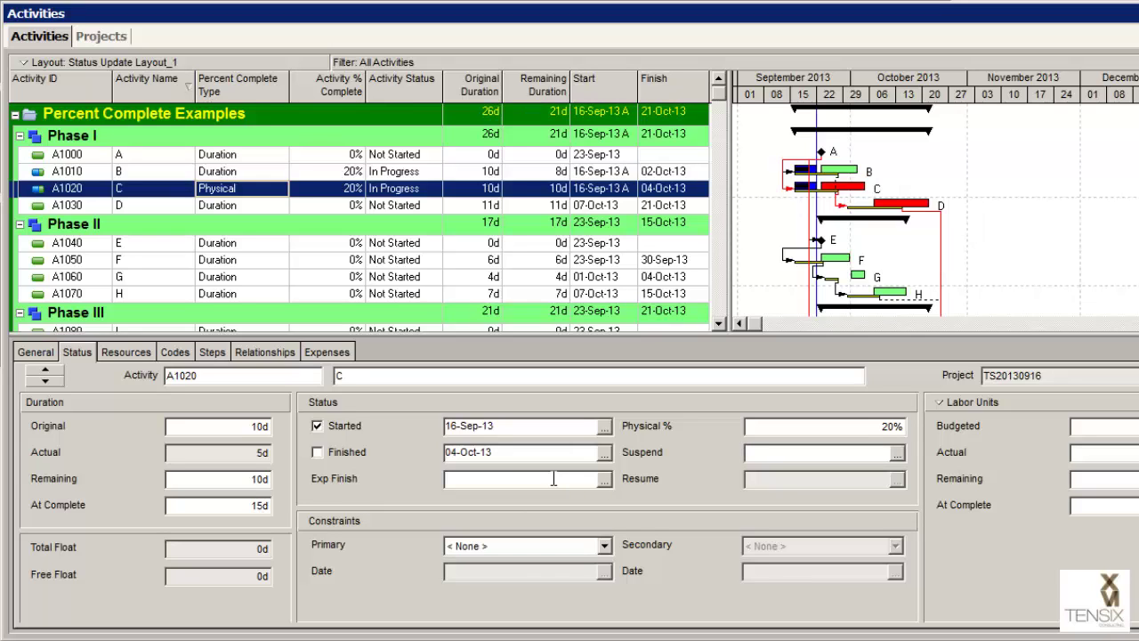
Set activity C to 80% physical and activity B to 80% duration complete.
click(838, 427)
text(80)
click(481, 171)
click(814, 426)
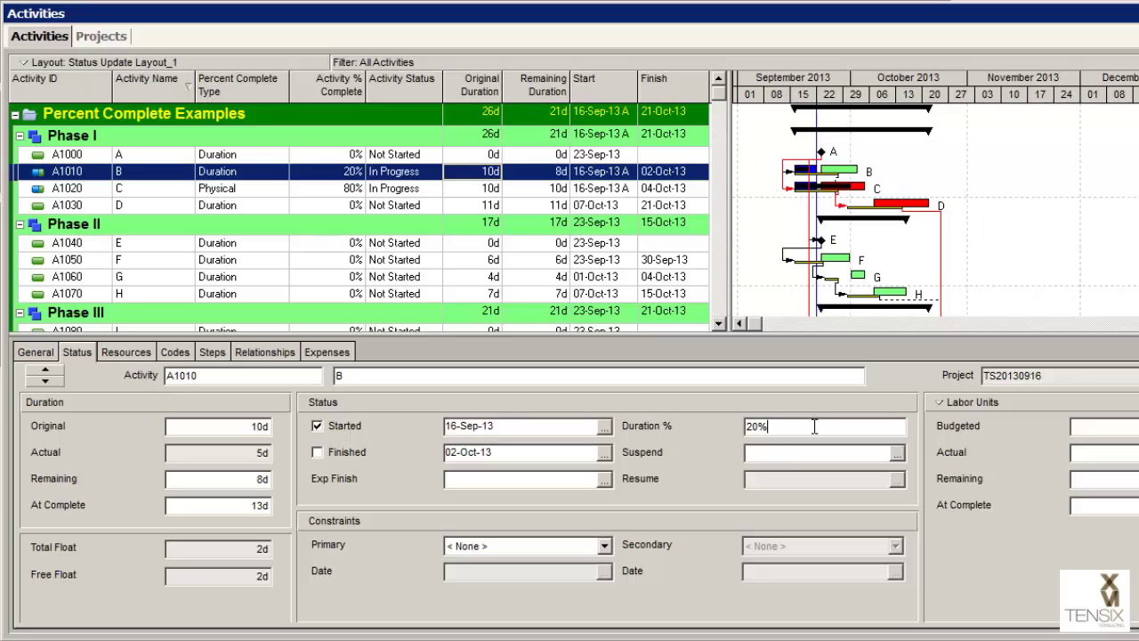
text(80)
click(398, 189)
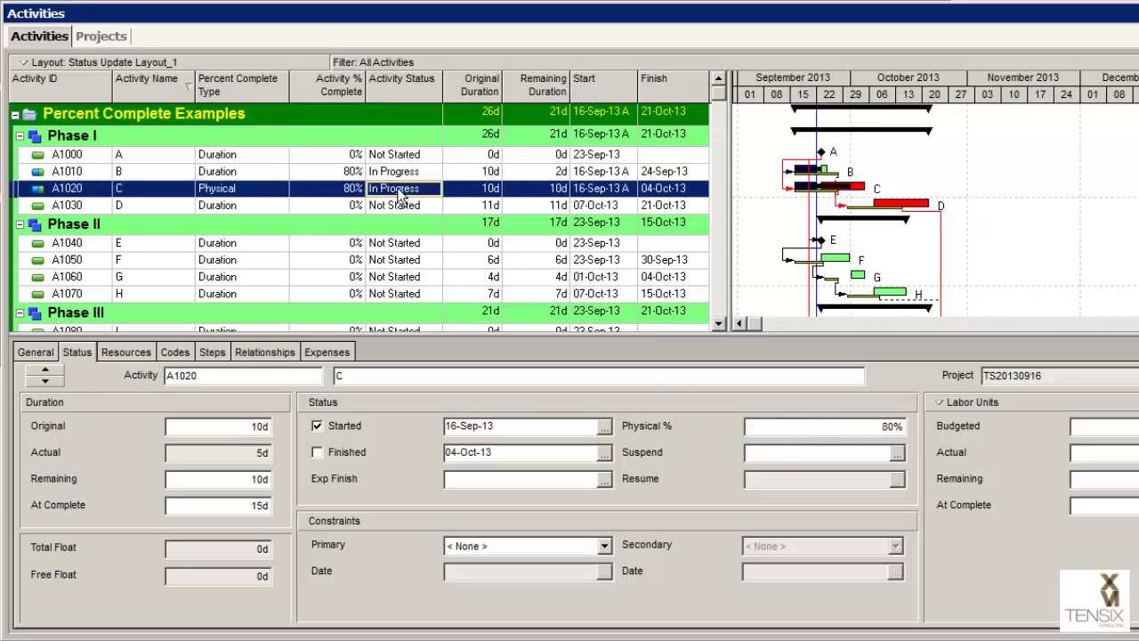
Give activity C an expected finish of 02-Oct-13.
click(605, 479)
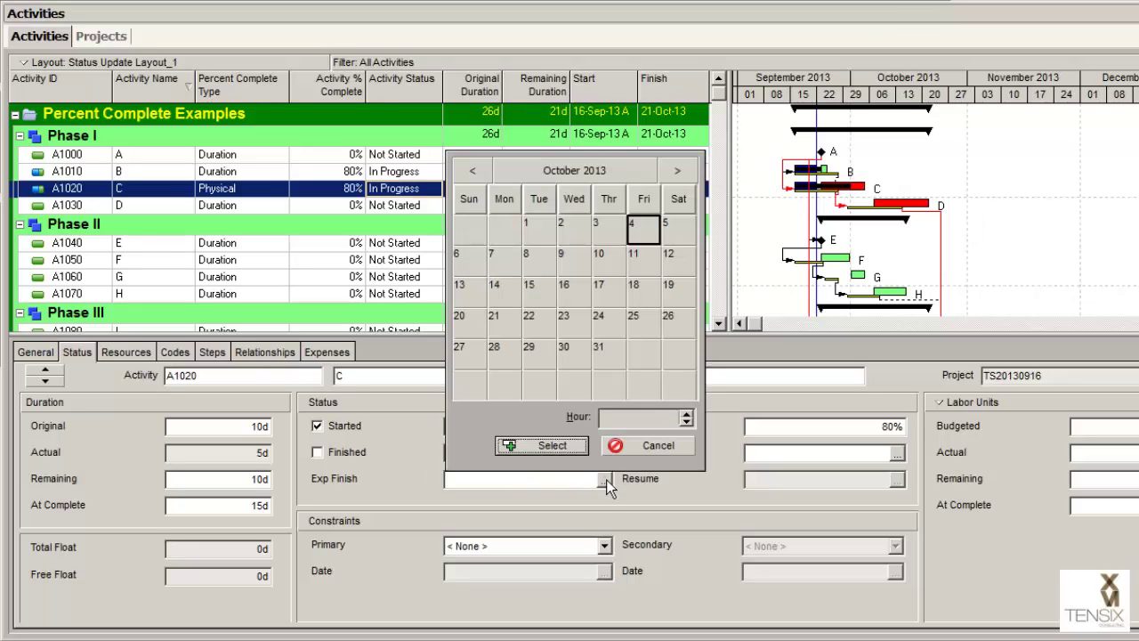
click(574, 230)
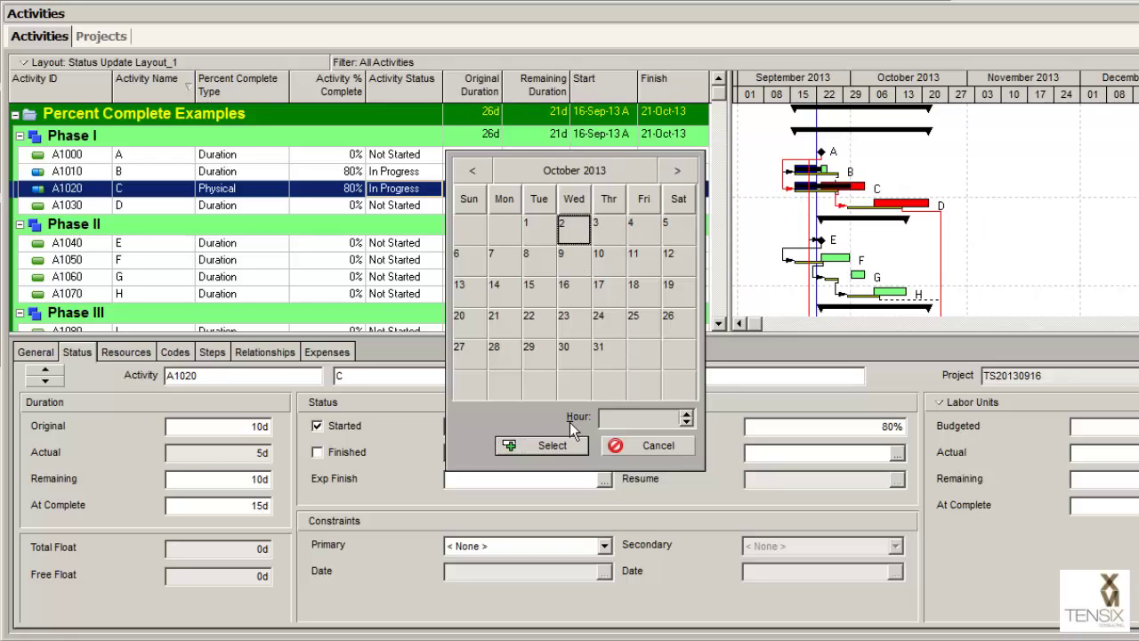
click(553, 452)
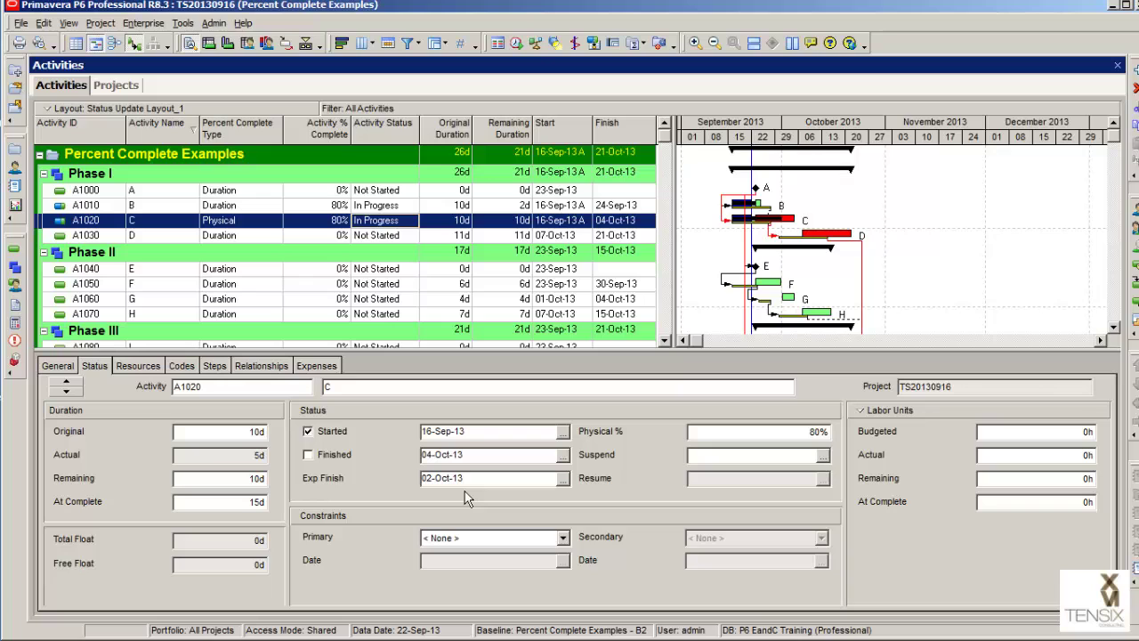
Reschedule the project with the current data date moved to 29-Sep-13.
click(517, 43)
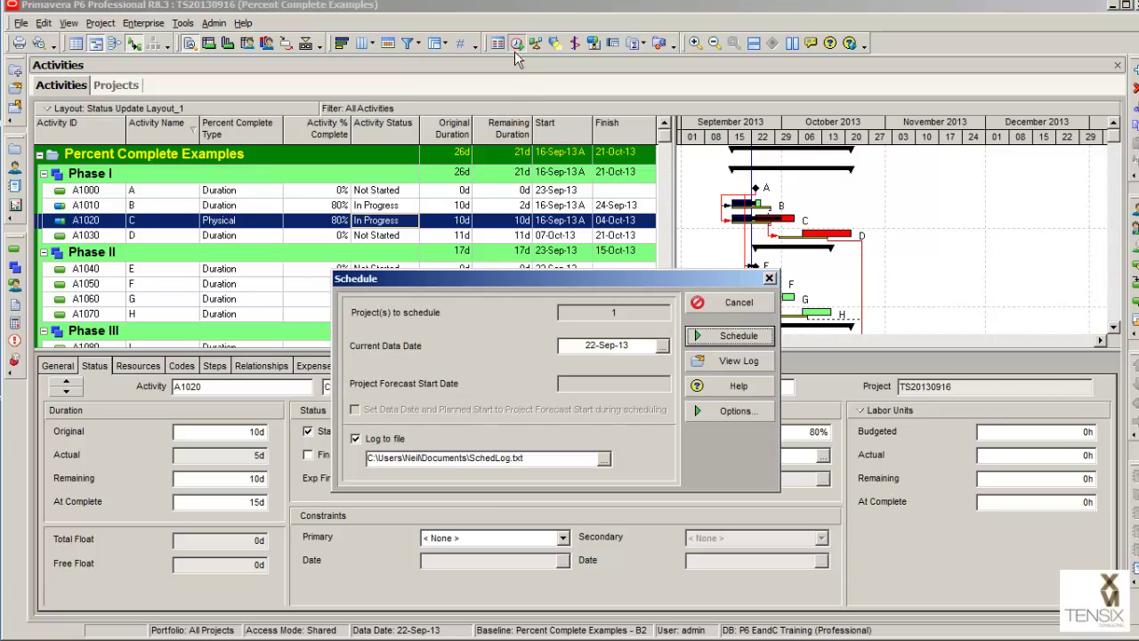
click(662, 346)
click(581, 534)
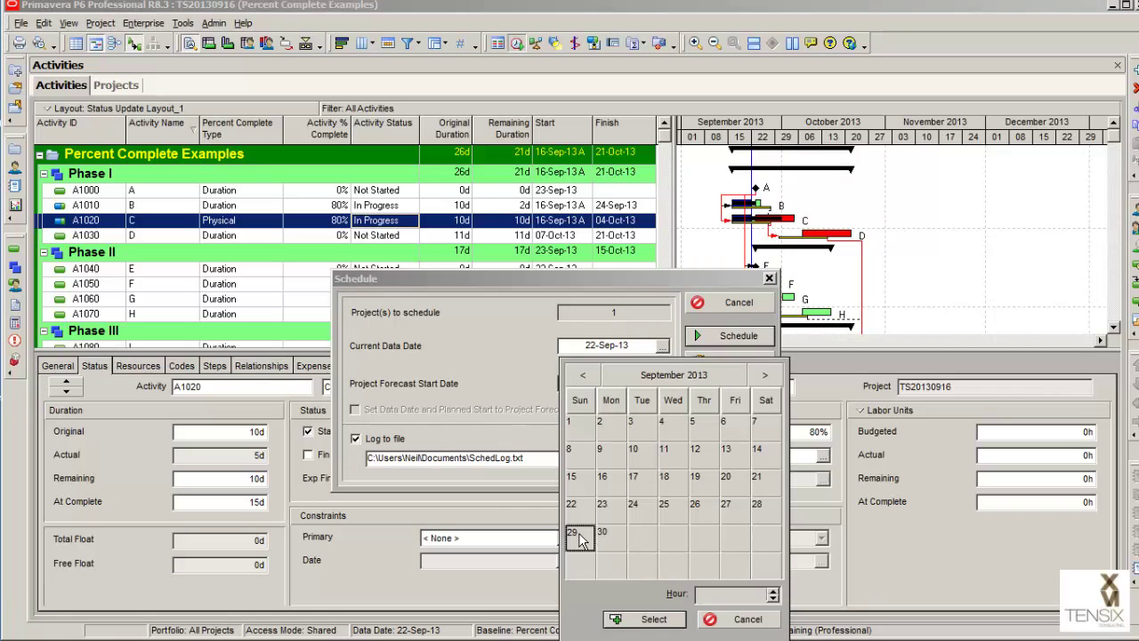
click(648, 621)
click(728, 338)
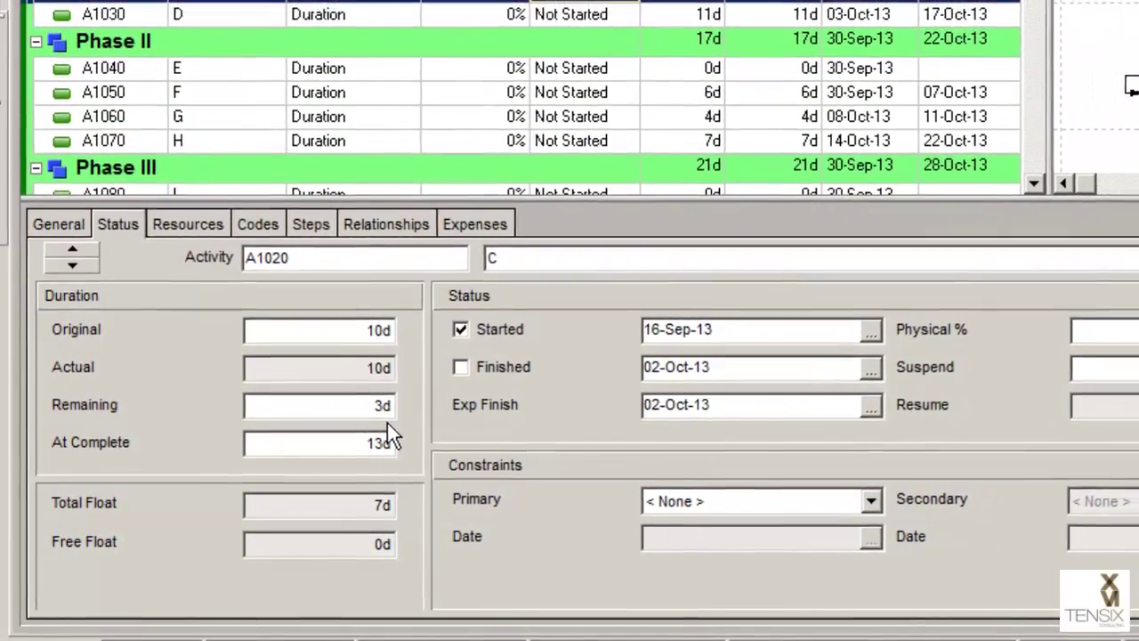
click(356, 6)
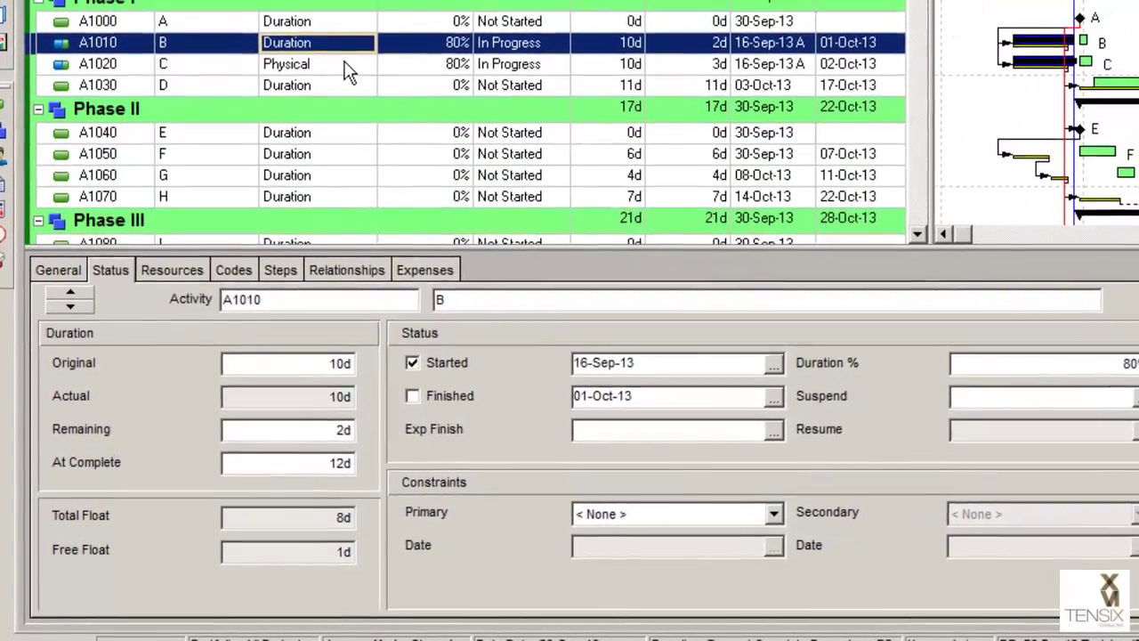
click(345, 65)
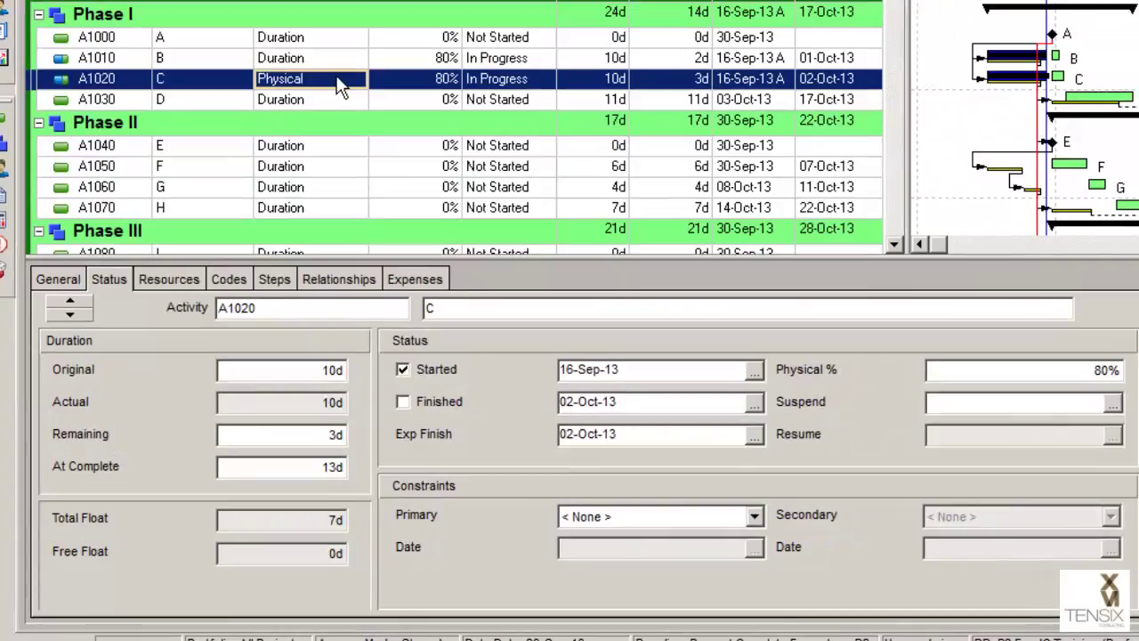